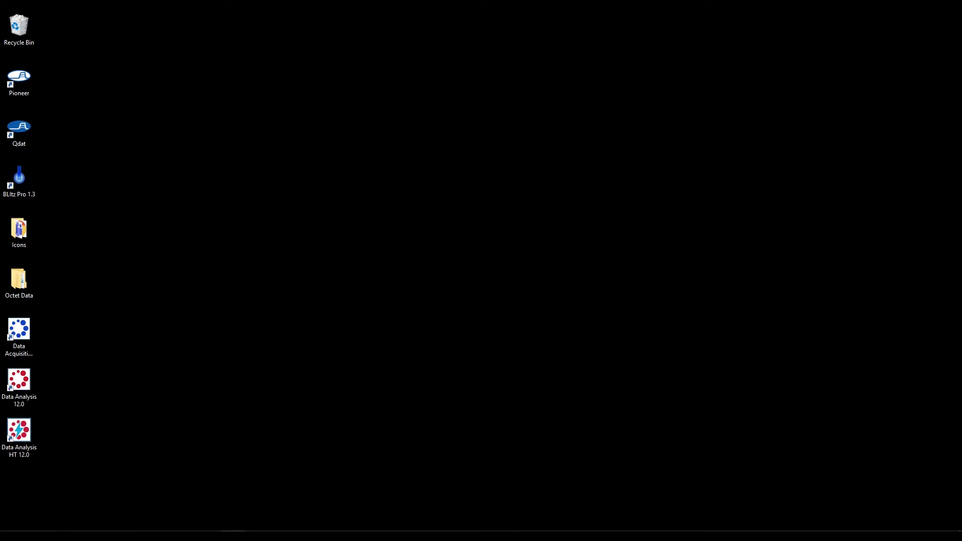
Select the Data Analysis HT 12.0 shortcut on the Windows desktop.
left_click(25, 427)
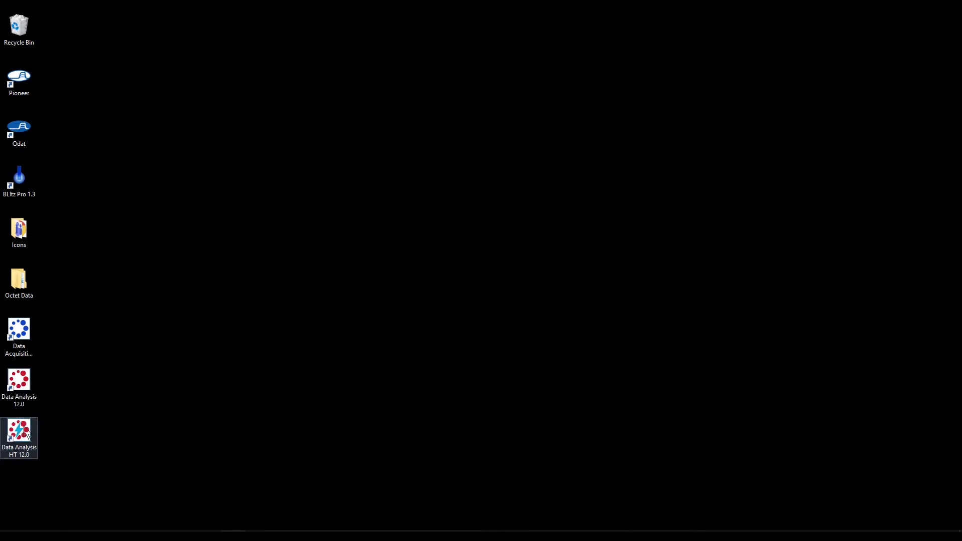
Launch Data Analysis HT and preview Experiment_08, Experiment_1_kinetics and Quantification 160119.
double_click(24, 434)
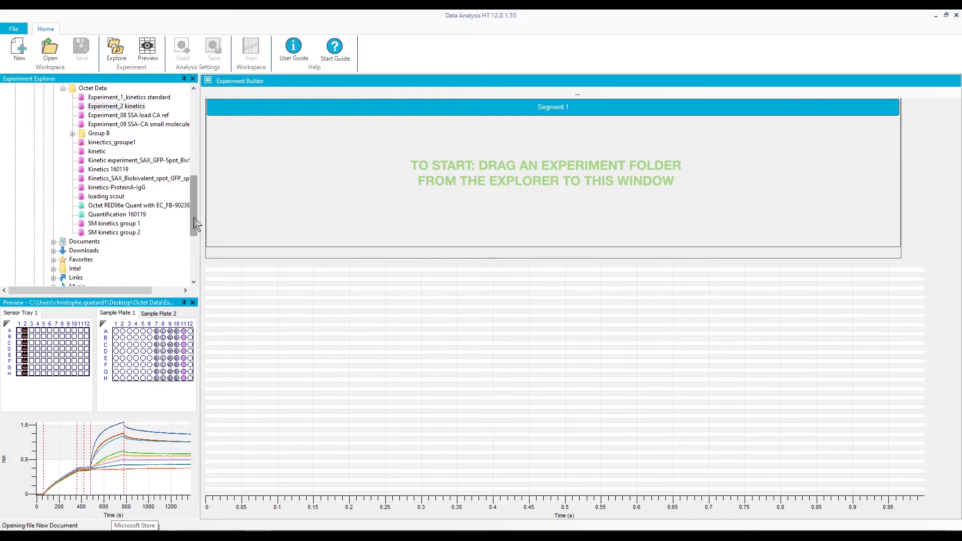
left_click_drag(193, 227, 193, 221)
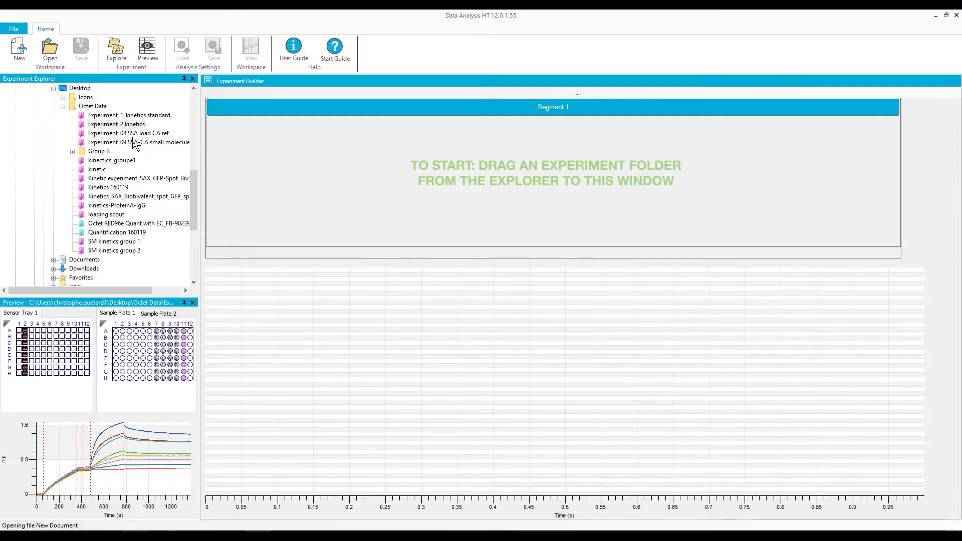
left_click(114, 135)
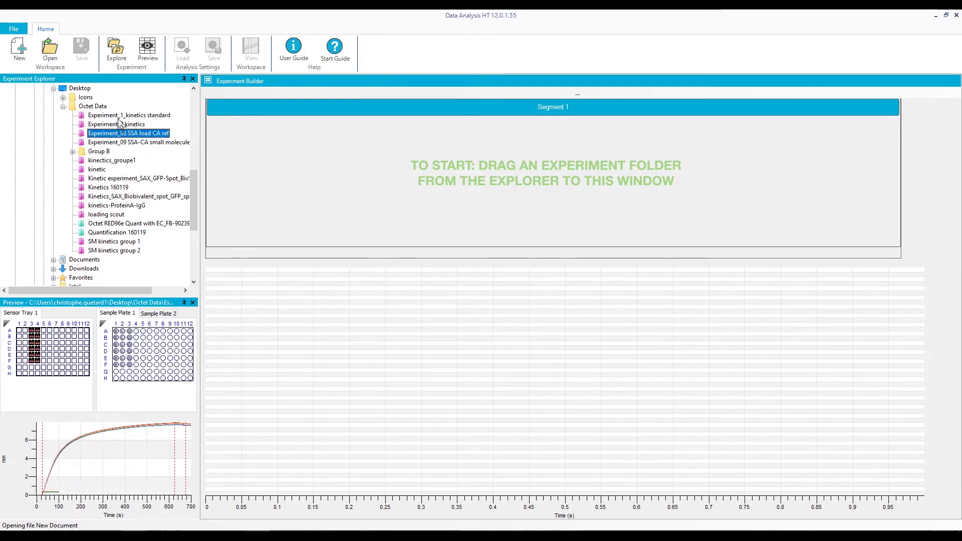
left_click(119, 117)
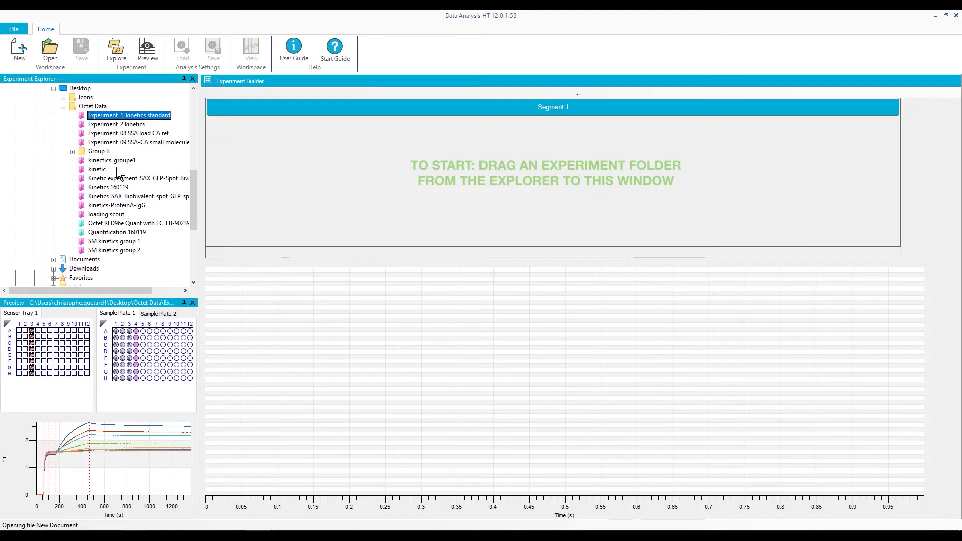
left_click(94, 233)
Preview the RED96e quantitation, ProteinA-IgG and kinetic experiments, ending on Experiment_2 kinetics.
left_click(97, 224)
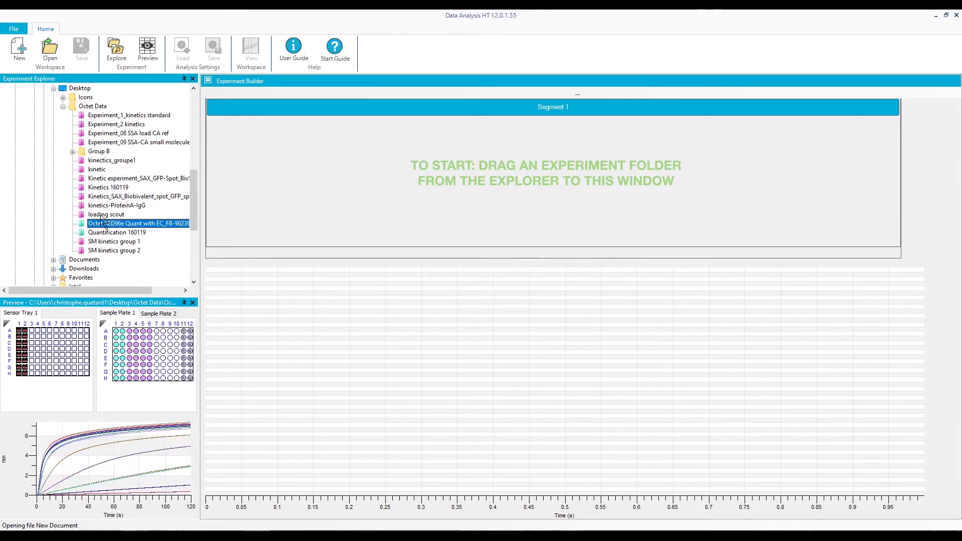
left_click(100, 206)
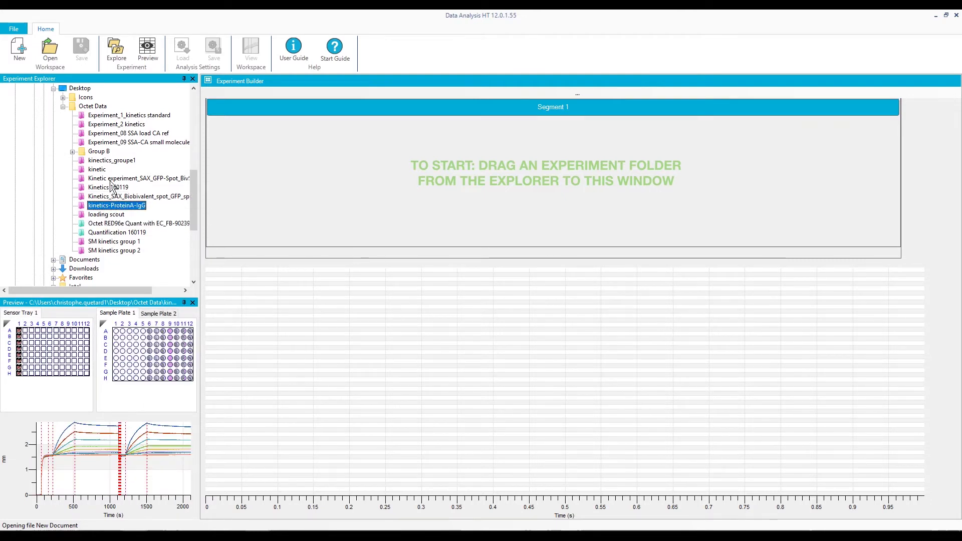
left_click(104, 170)
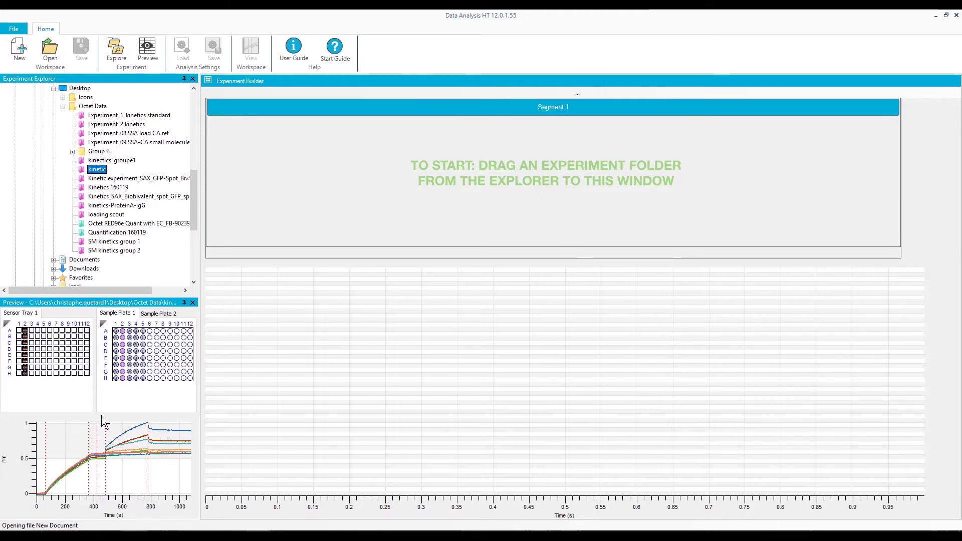
left_click(114, 124)
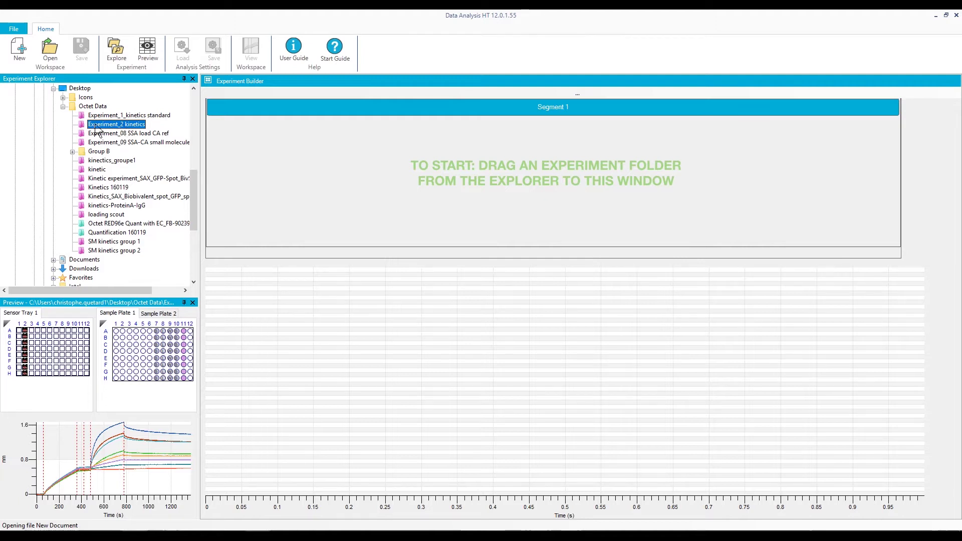
Add Experiment_2 kinetics to the builder, then hide and restore the Explorer and Preview panels.
left_click_drag(98, 132, 336, 158)
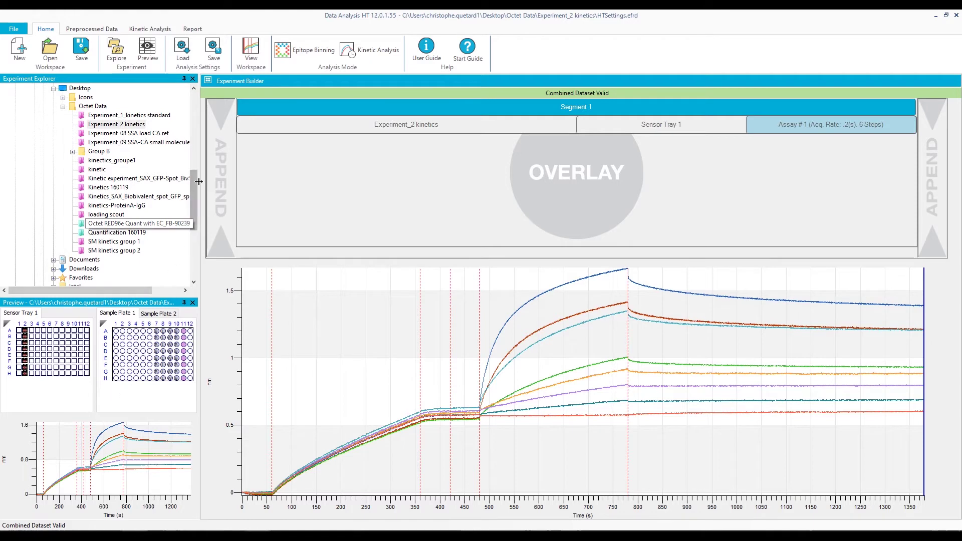
left_click(192, 79)
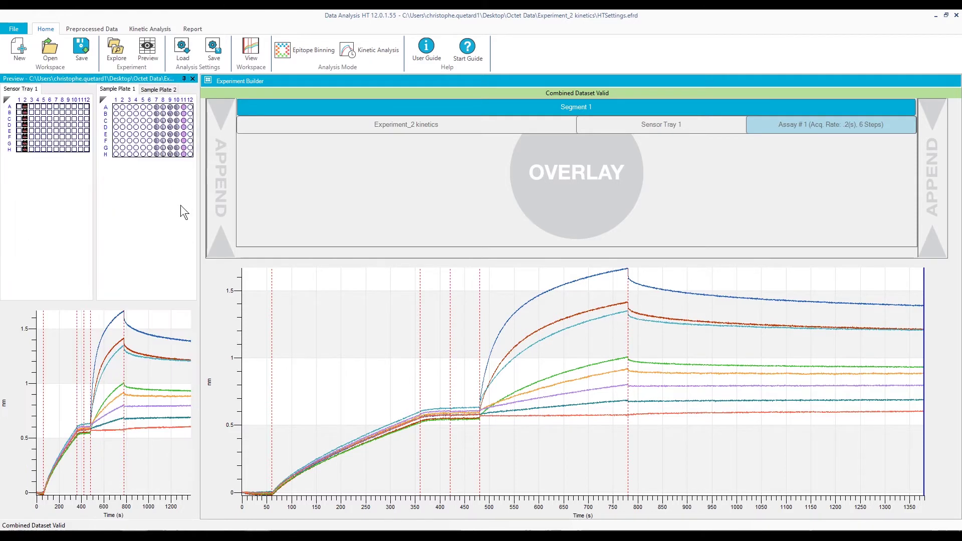
left_click(192, 78)
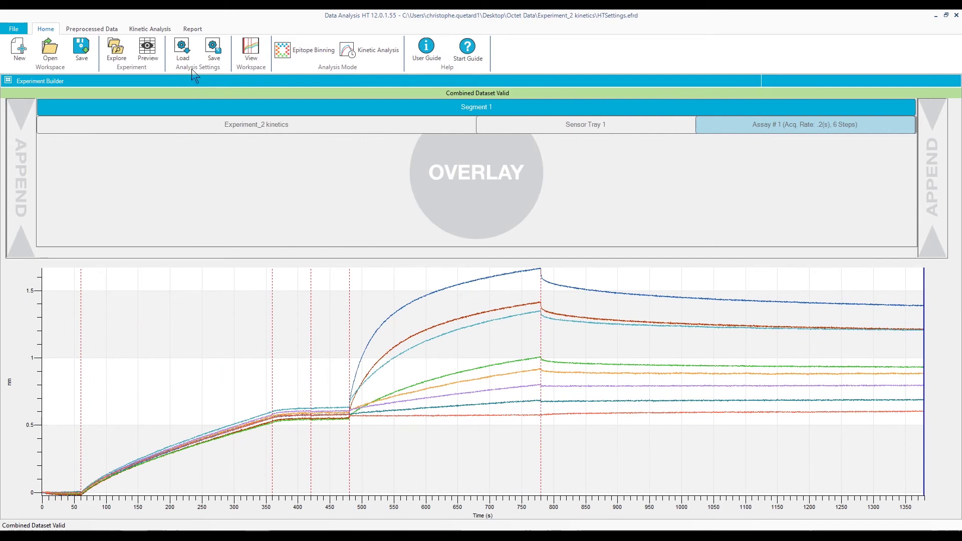
left_click(116, 53)
left_click(149, 53)
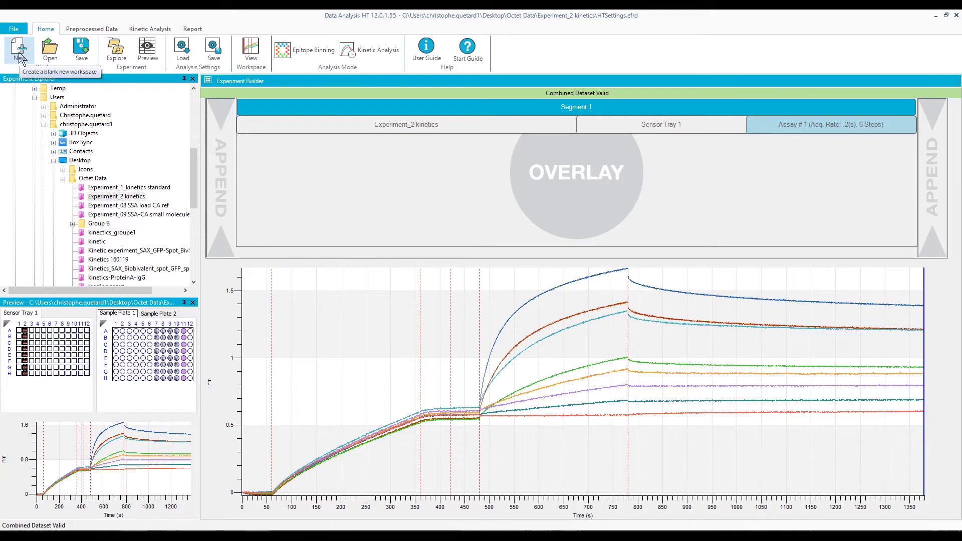
Start a new blank document and dismiss the Open dialog without opening anything.
left_click(18, 53)
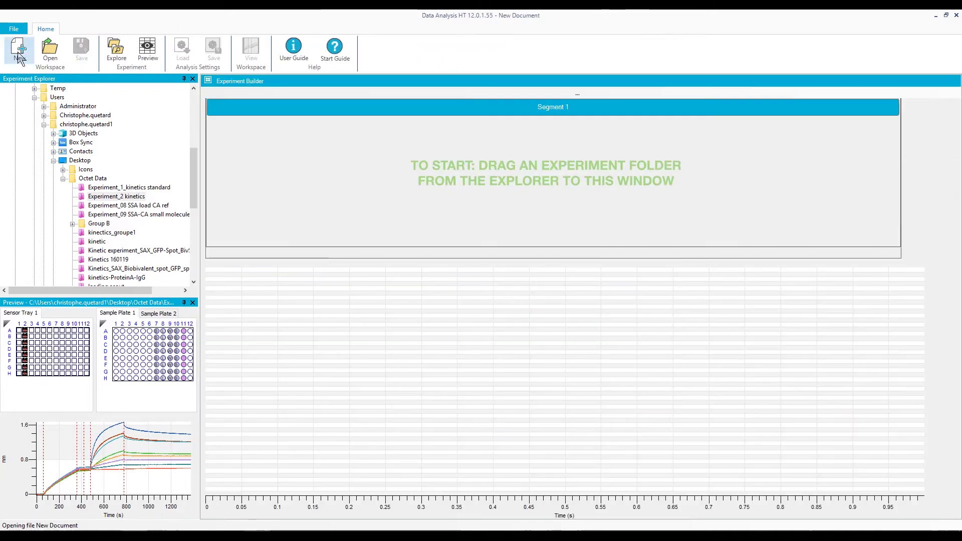
left_click(55, 59)
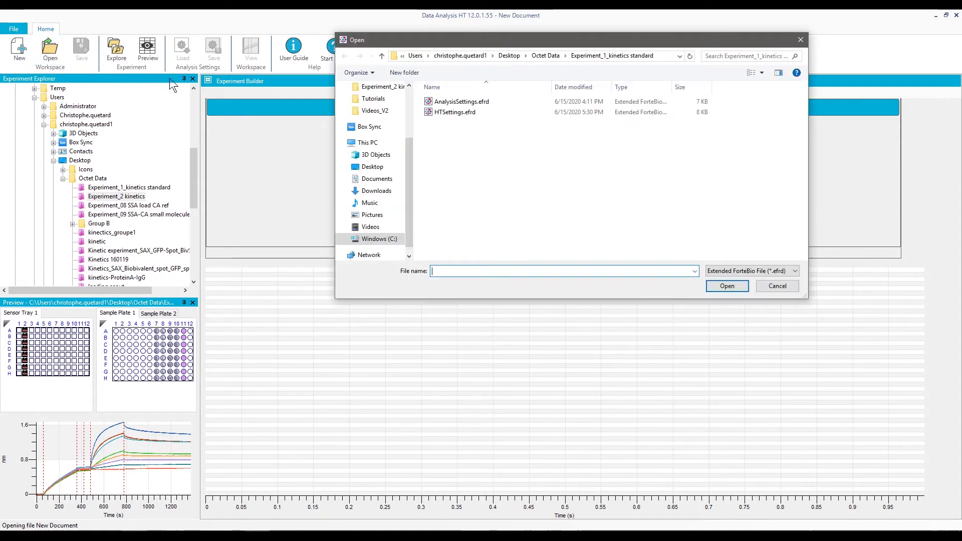
mouse_move(374, 173)
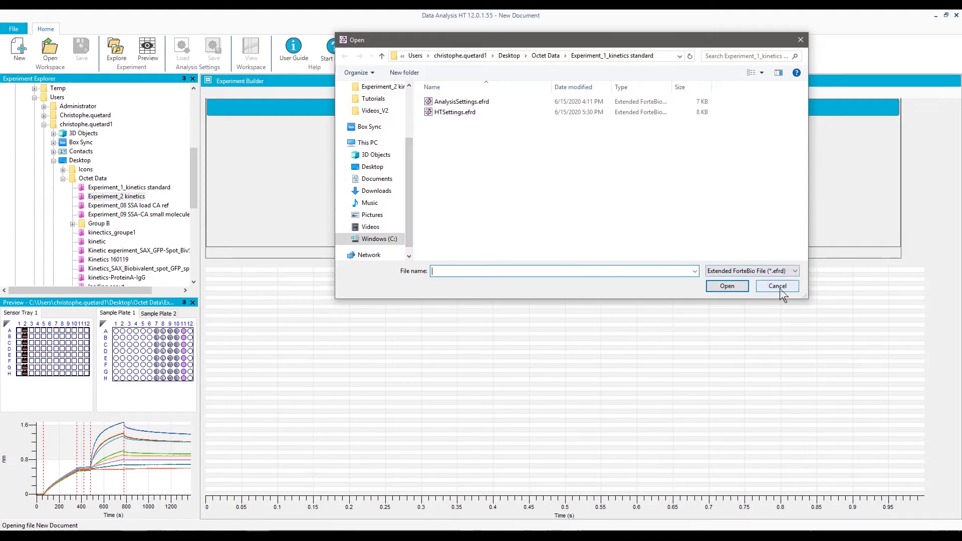
left_click(779, 288)
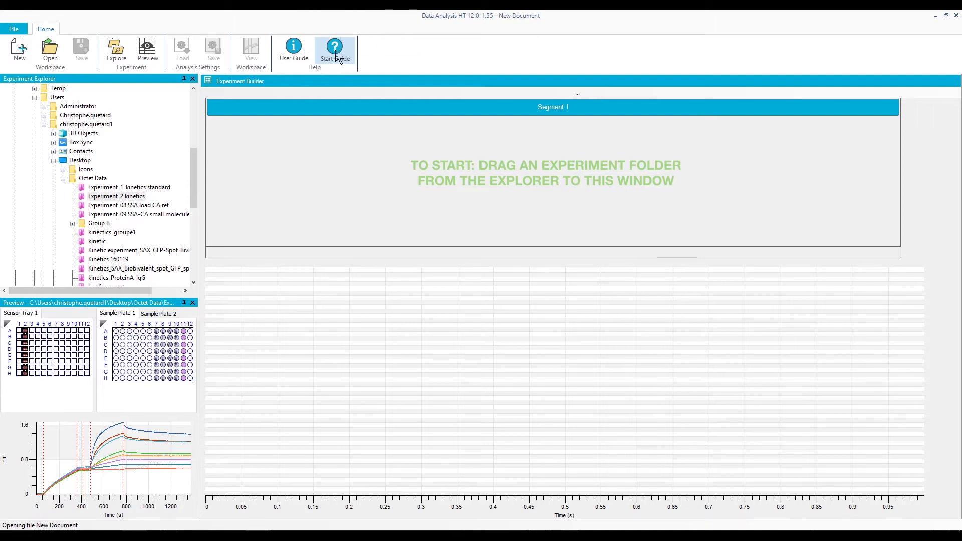
Follow the Start Guide to step three, then load Experiment_2 kinetics into the builder.
left_click(336, 58)
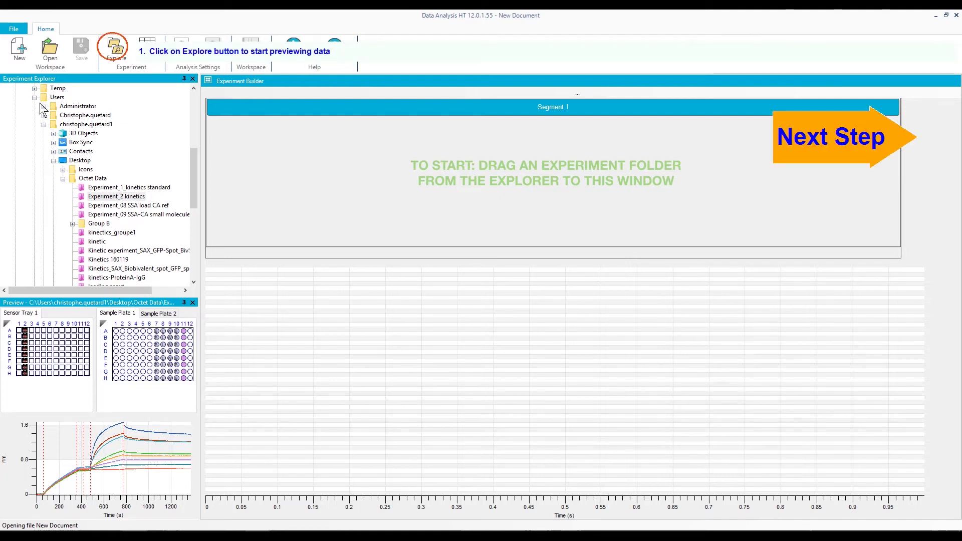
left_click(115, 55)
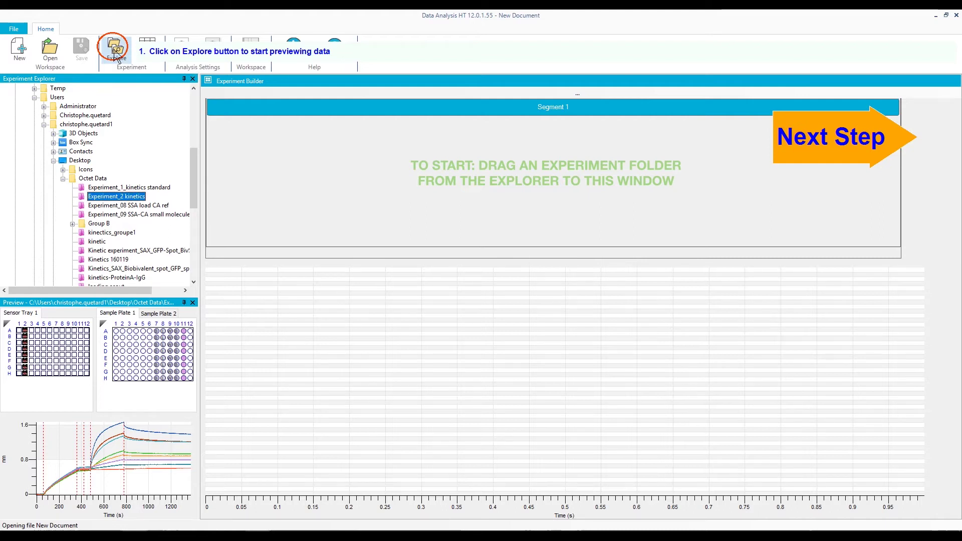
left_click(836, 145)
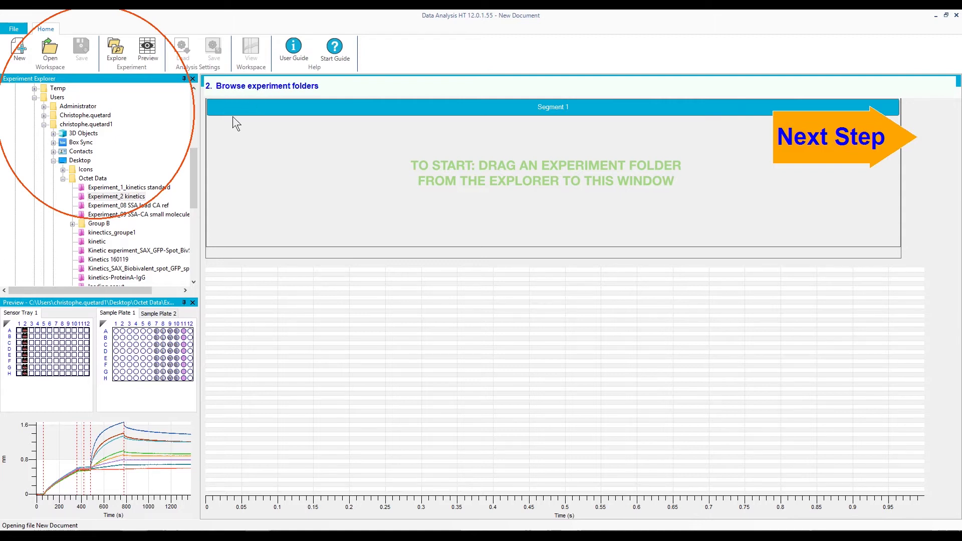
left_click_drag(194, 184, 195, 201)
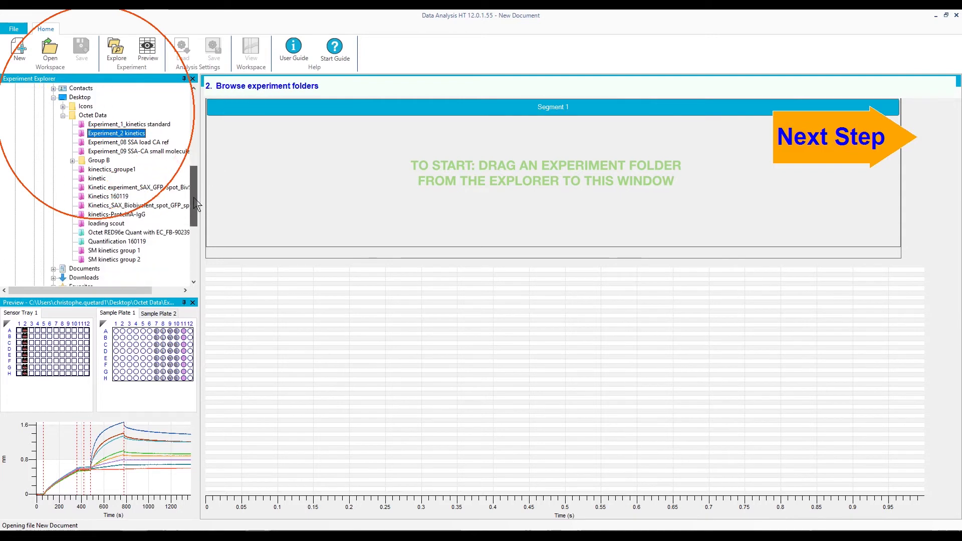
left_click(854, 145)
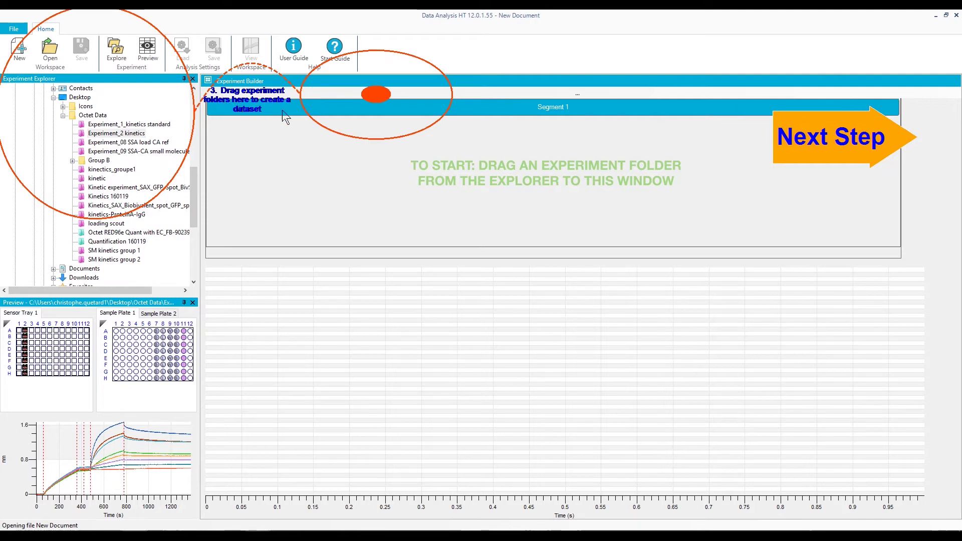
left_click_drag(132, 137, 334, 162)
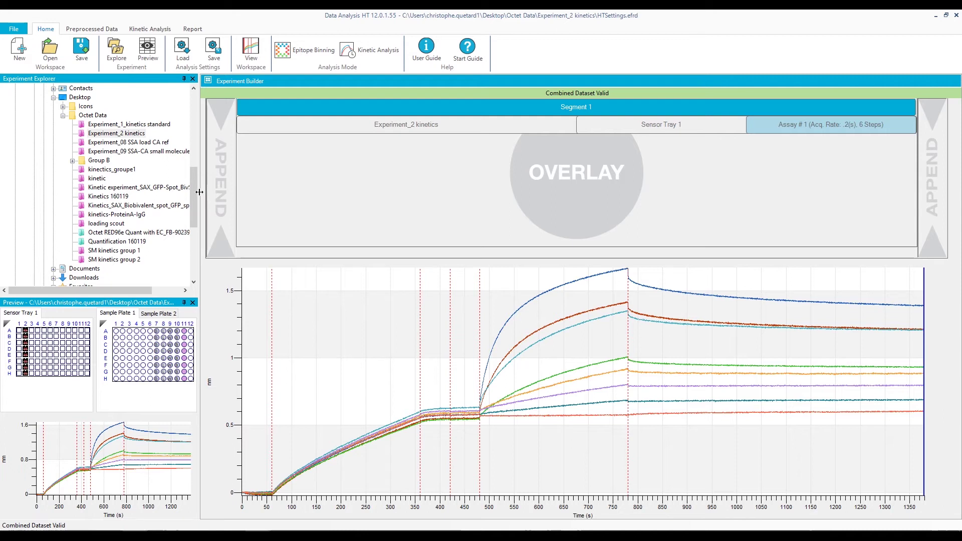
Load the Experiment_09 kinetics rerun, then append Experiment_08 SSA load CA ref before it.
left_click(142, 153)
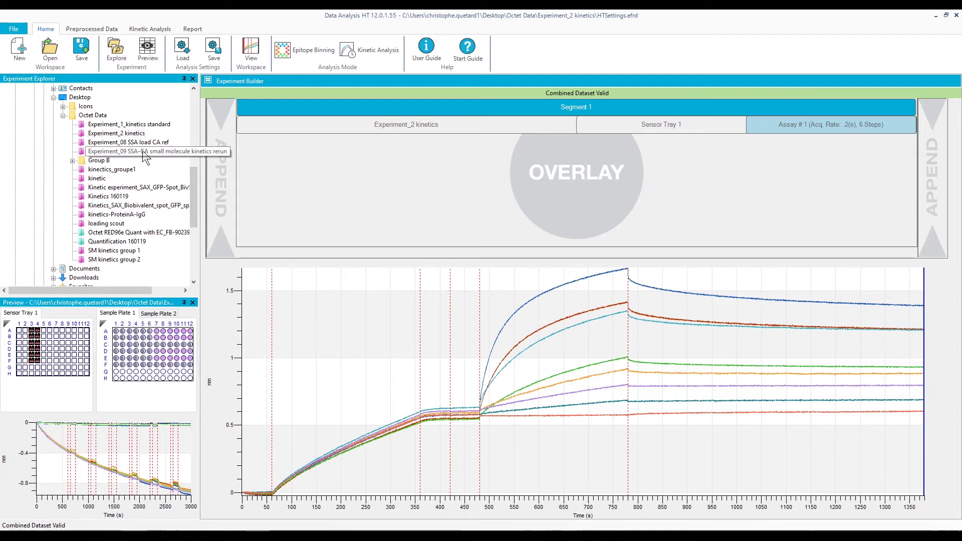
double_click(119, 153)
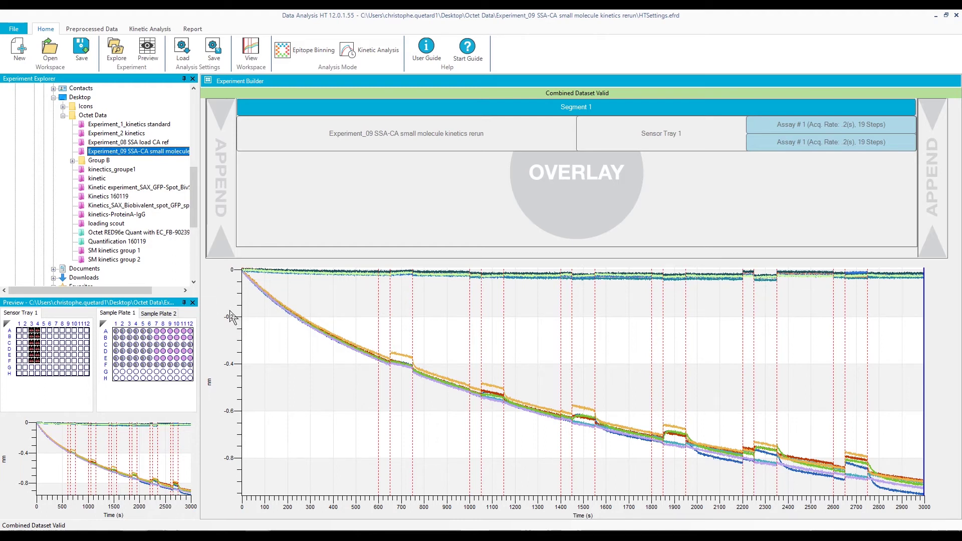
left_click(122, 143)
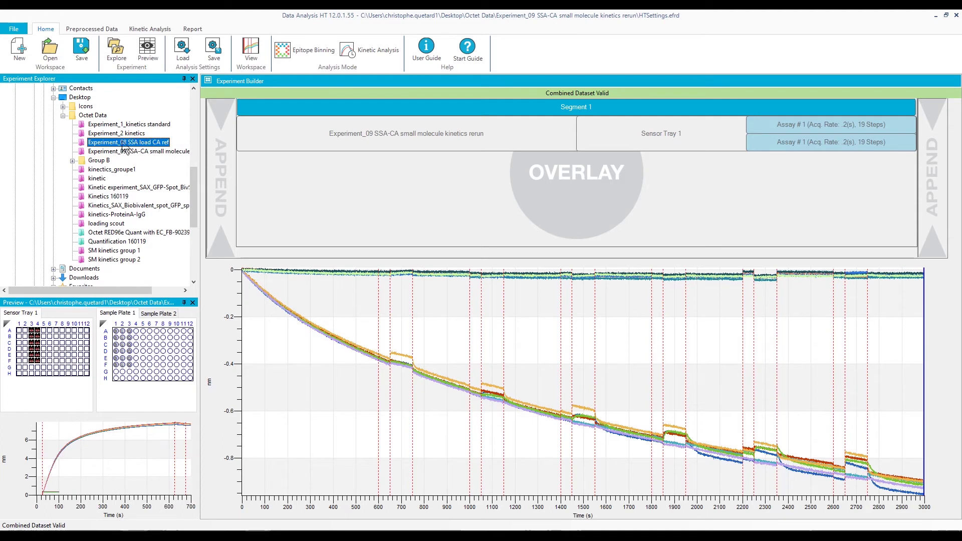
left_click_drag(123, 148, 214, 156)
left_click_drag(215, 155, 220, 173)
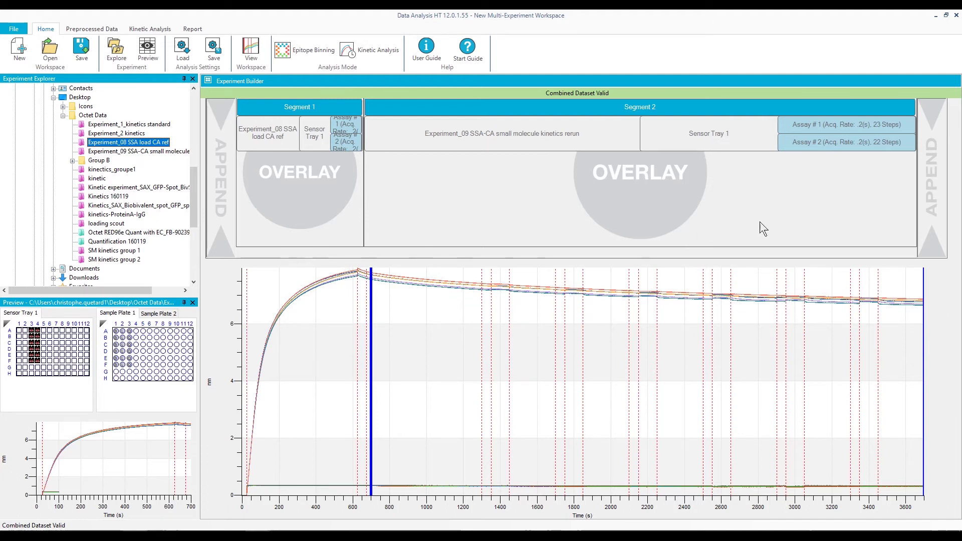
left_click(935, 174)
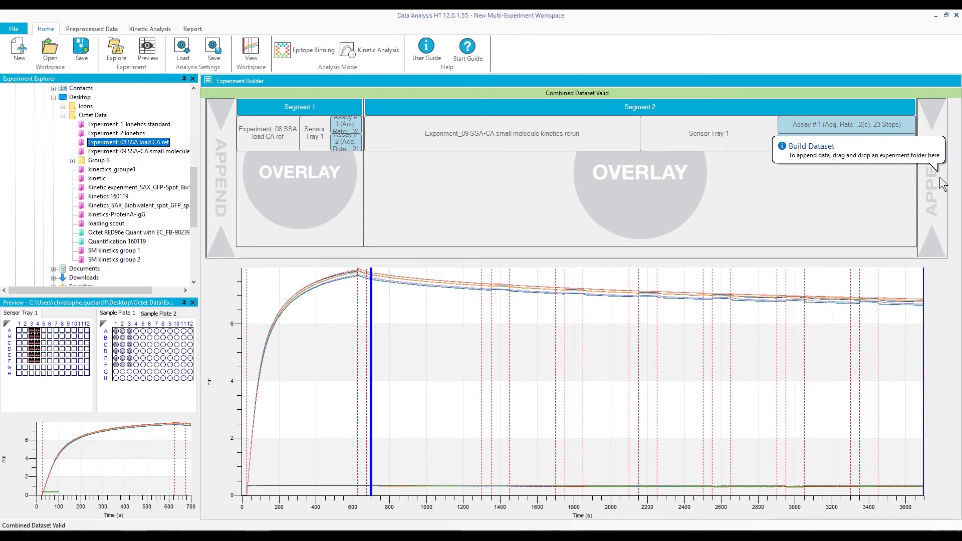
Start a new workspace without saving, then load Experiment_2 kinetics as a single segment.
left_click(18, 53)
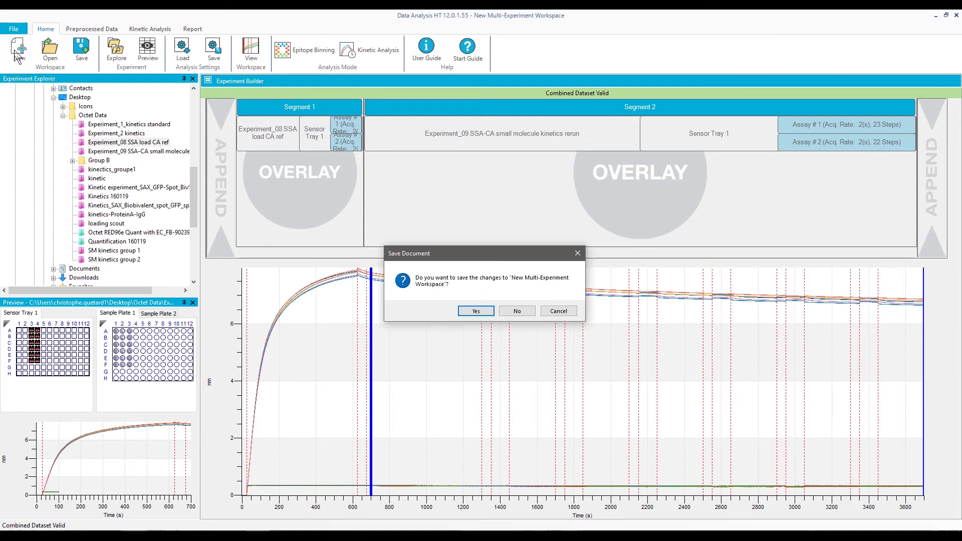
left_click(519, 312)
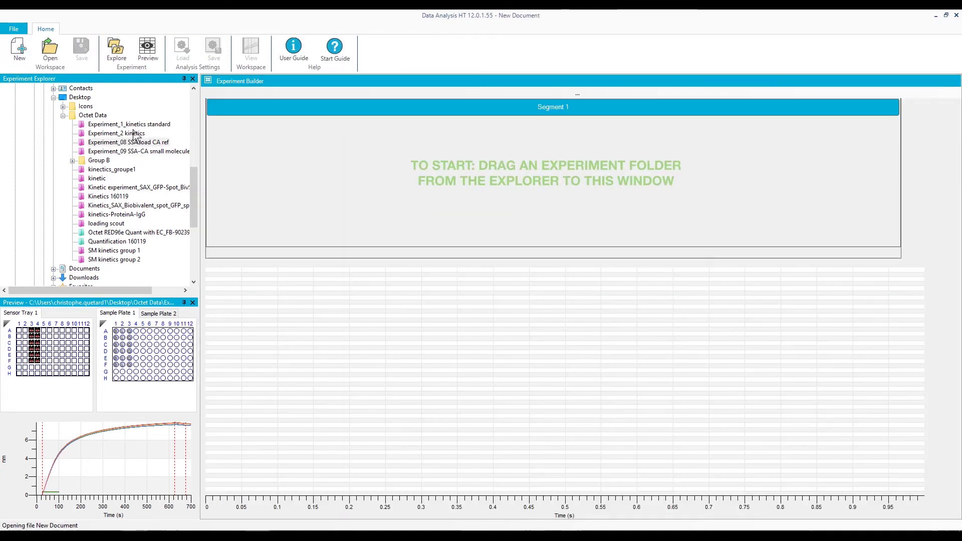
double_click(134, 134)
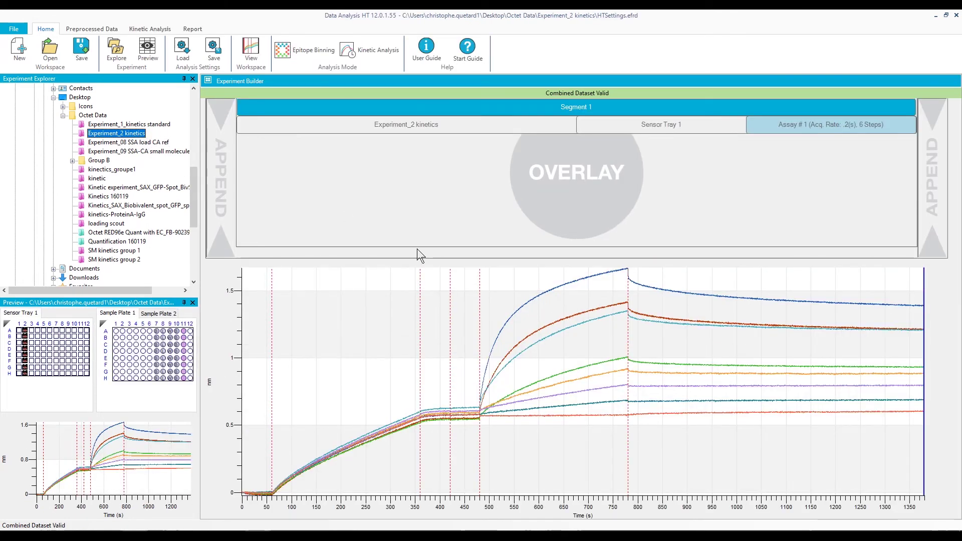
left_click(564, 191)
left_click_drag(90, 173, 328, 174)
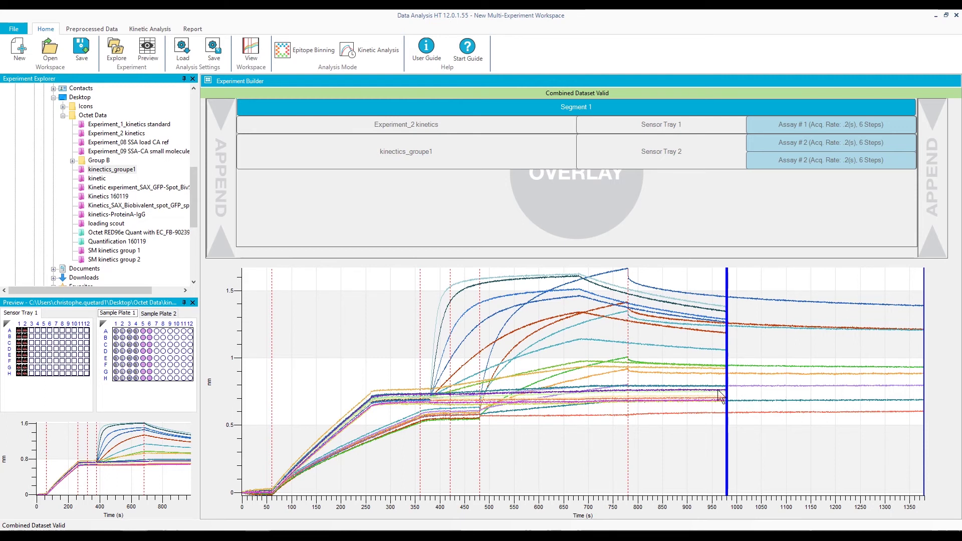
left_click(507, 154)
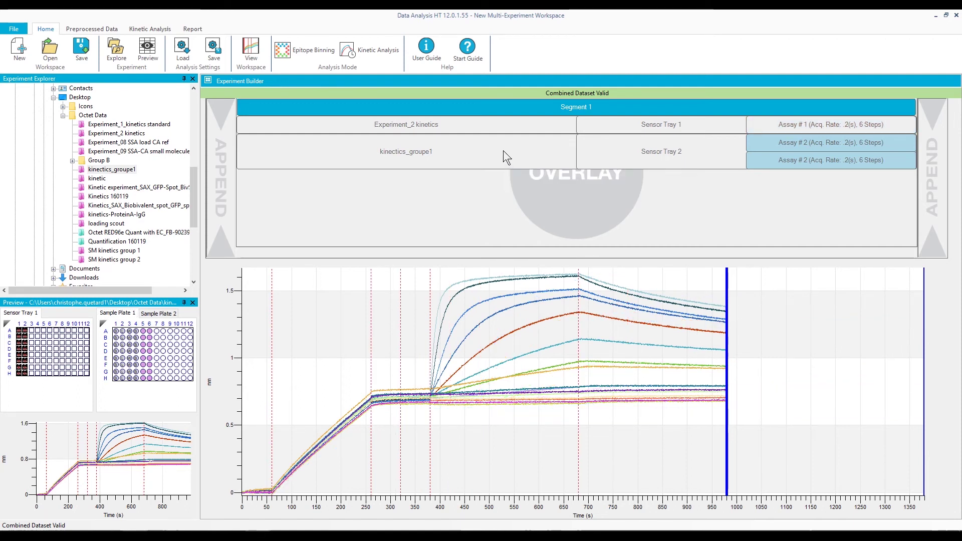
right_click(503, 150)
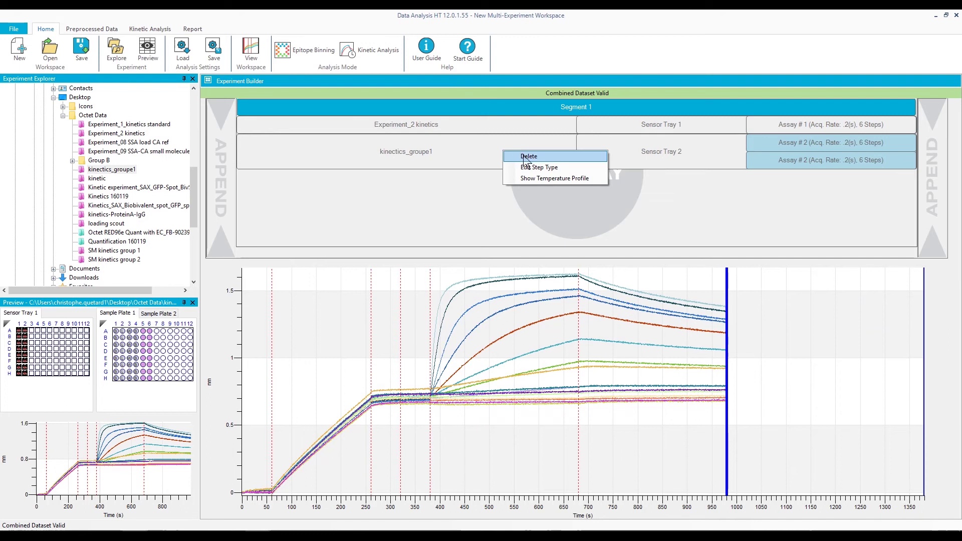
left_click(526, 157)
left_click(524, 316)
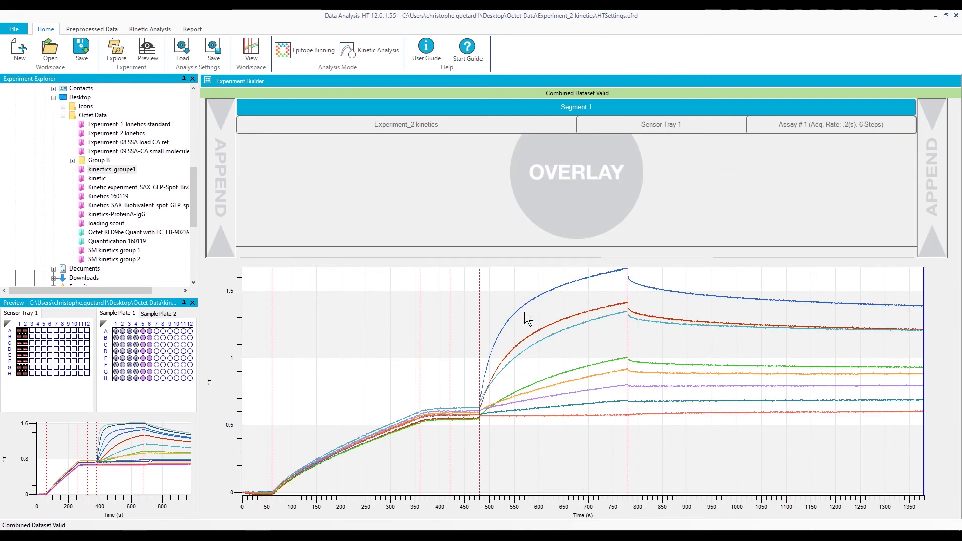
right_click(523, 124)
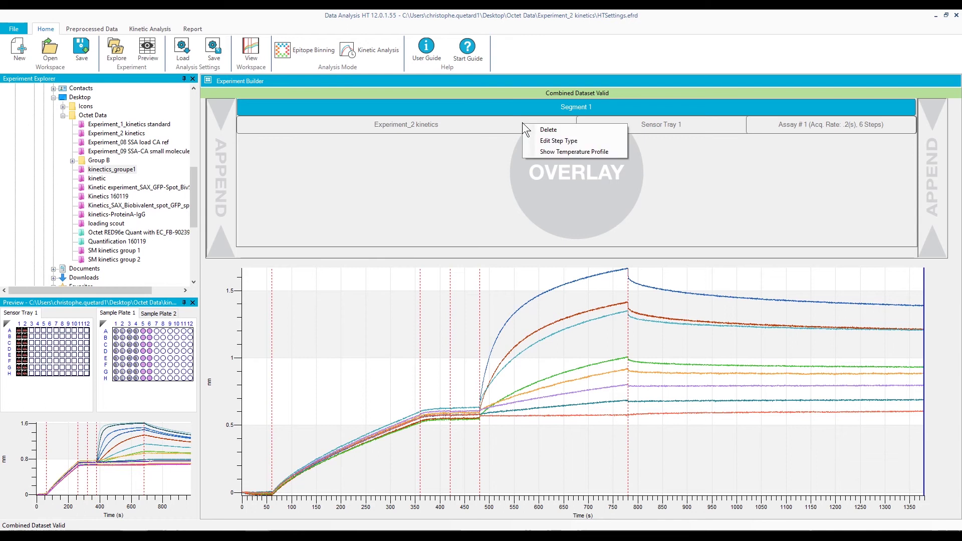
left_click(568, 141)
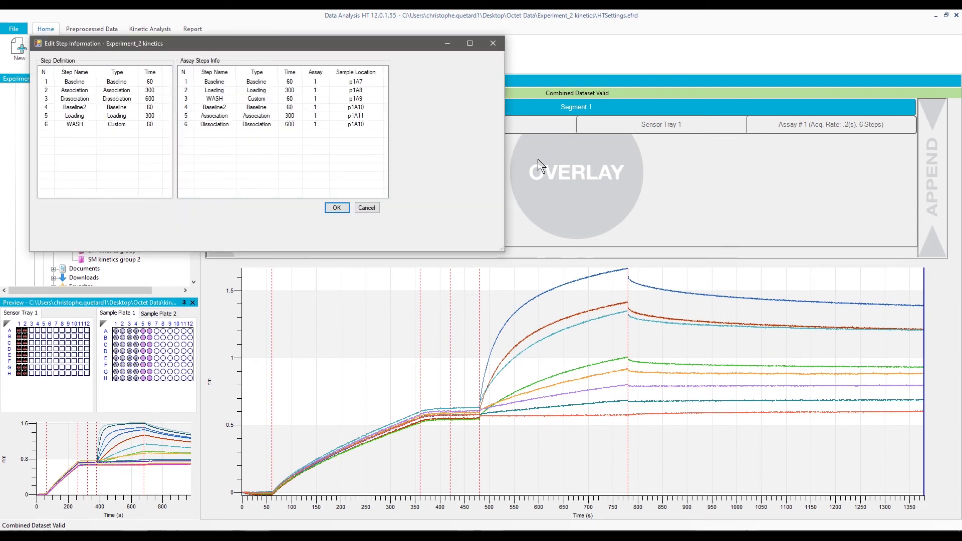
left_click(226, 119)
right_click(233, 119)
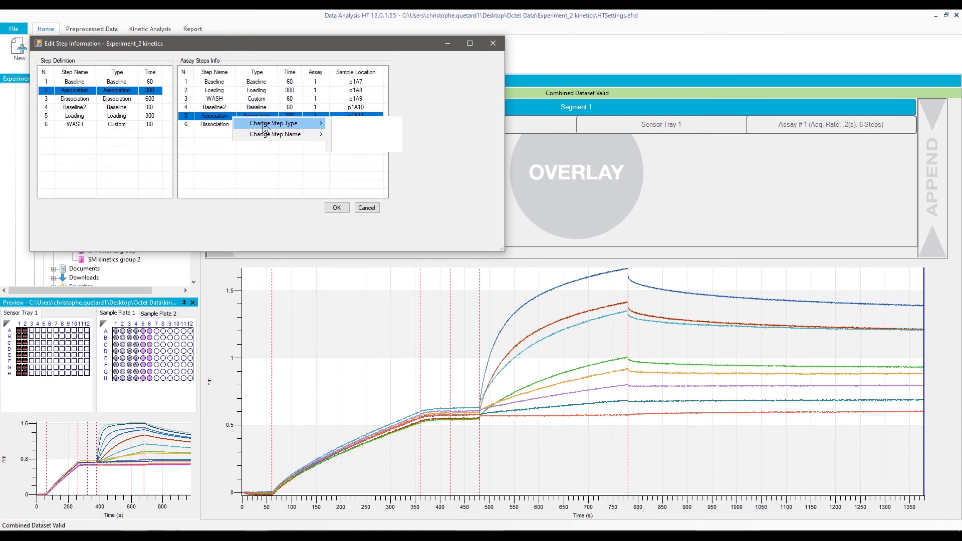
left_click(359, 212)
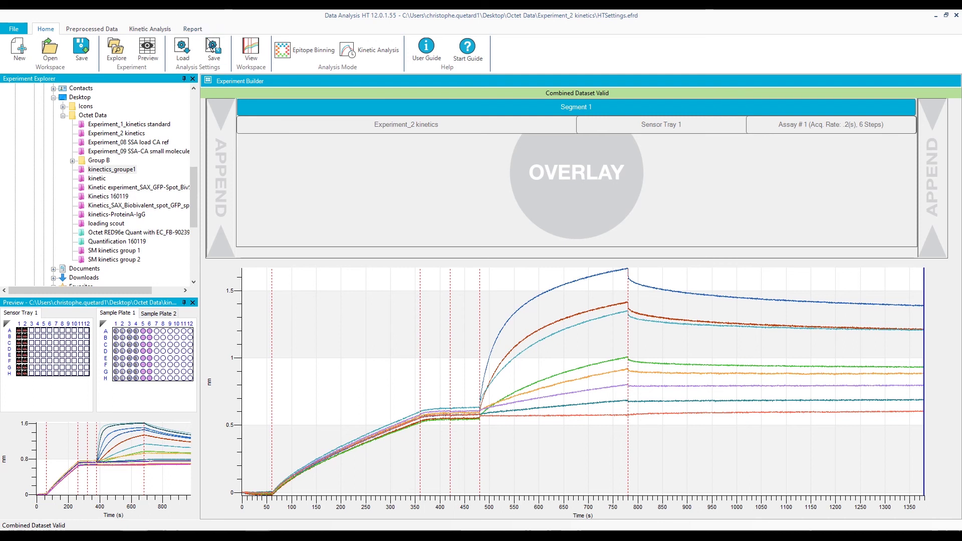
Load Quantification 160119 into the Experiment Builder and try switching to the report view.
left_click(117, 242)
double_click(118, 249)
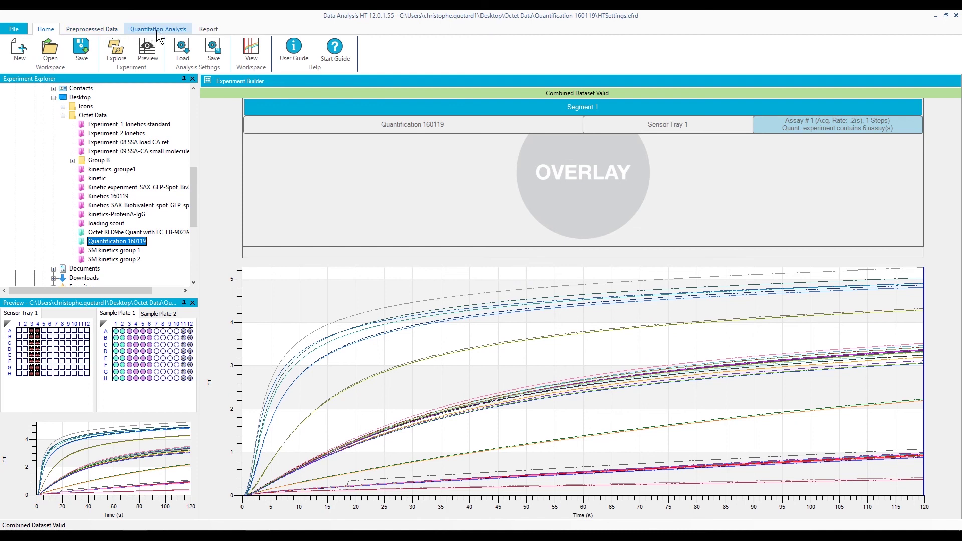
left_click(211, 37)
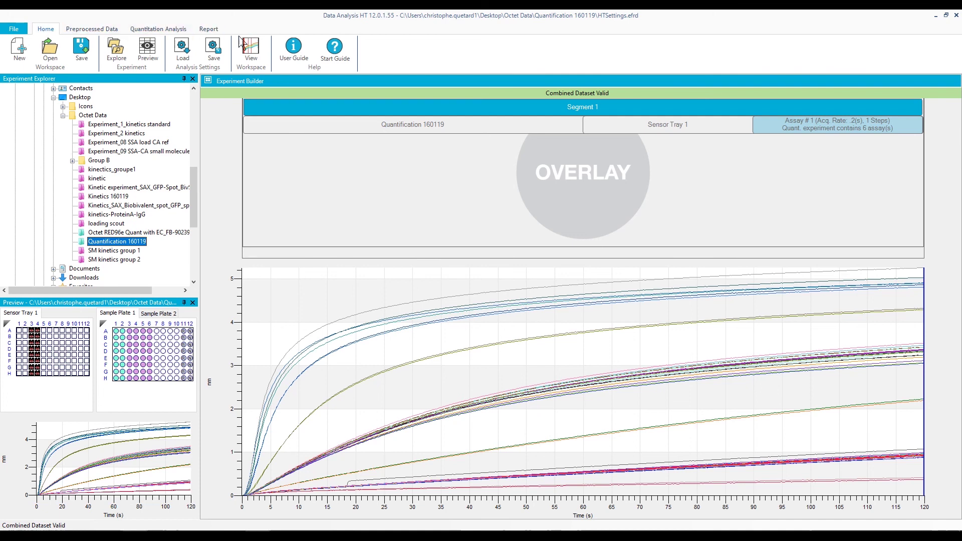
left_click(214, 33)
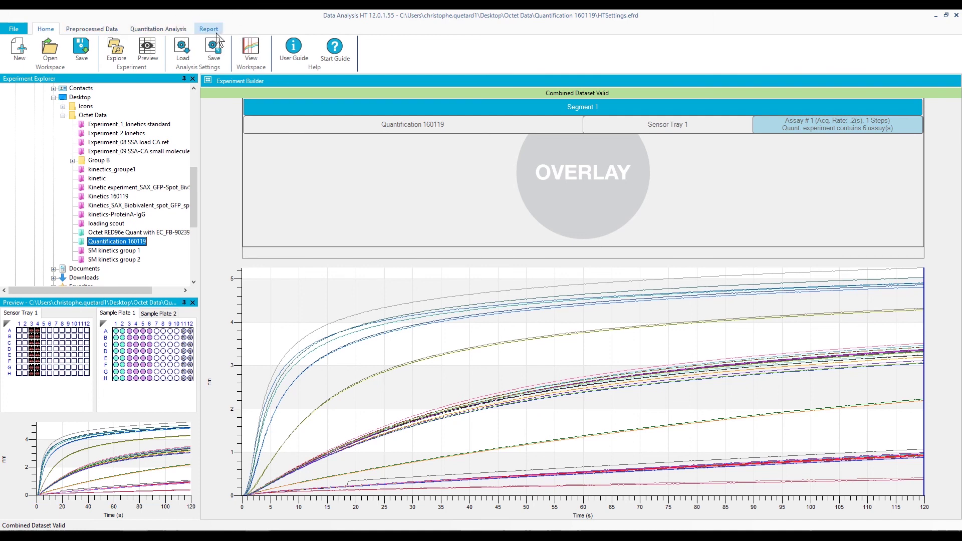